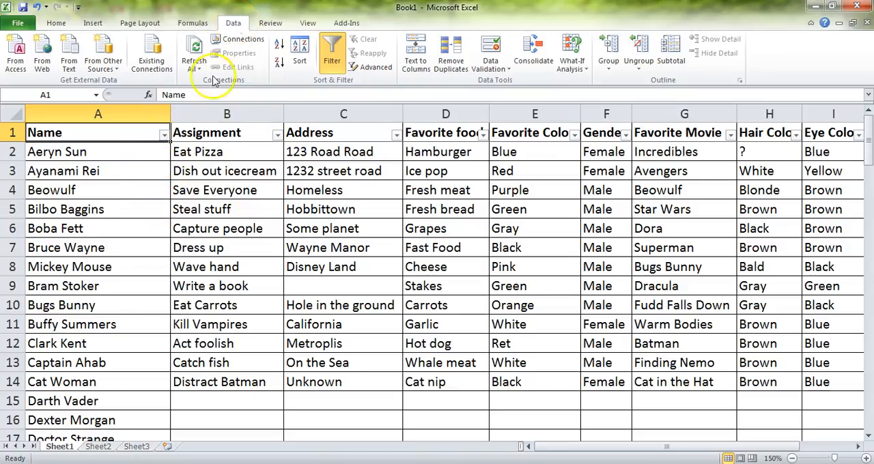
left_click(92, 151)
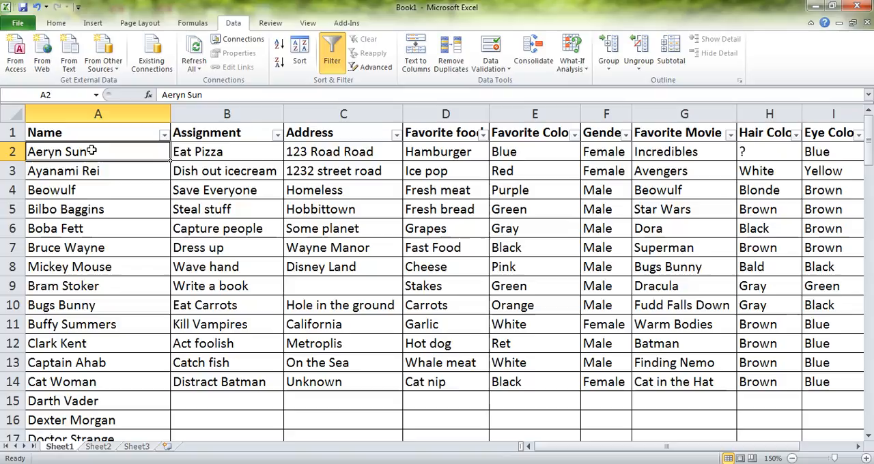
left_click(99, 130)
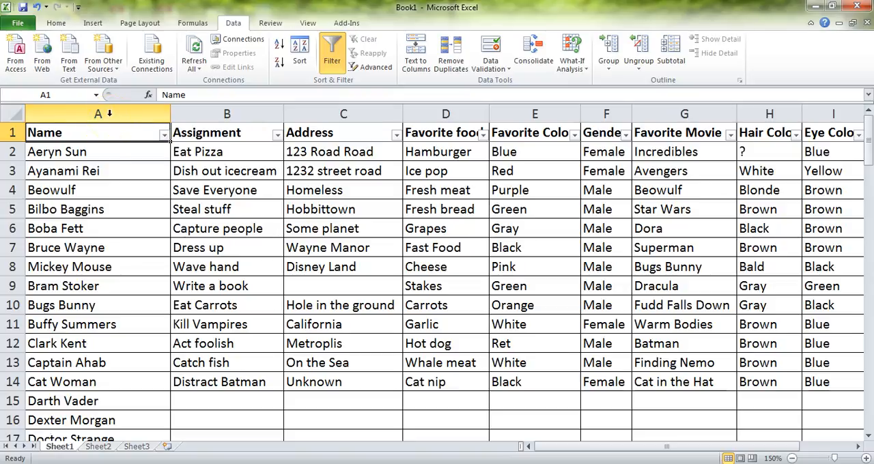
left_click(109, 114)
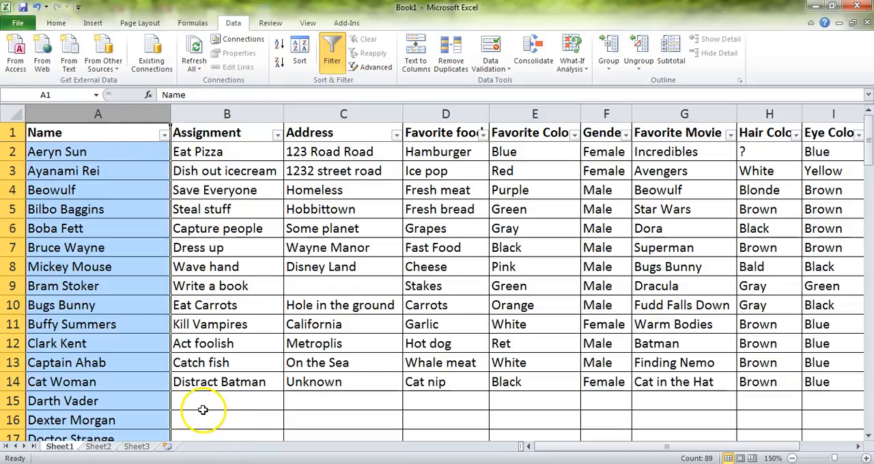
left_click(106, 156)
left_click(108, 138)
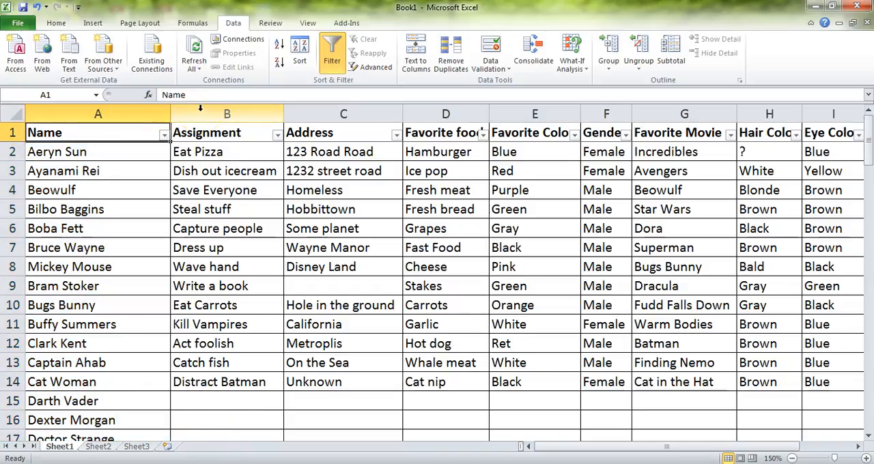
- Insert an empty column between the Name and Assignment columns
right_click(200, 110)
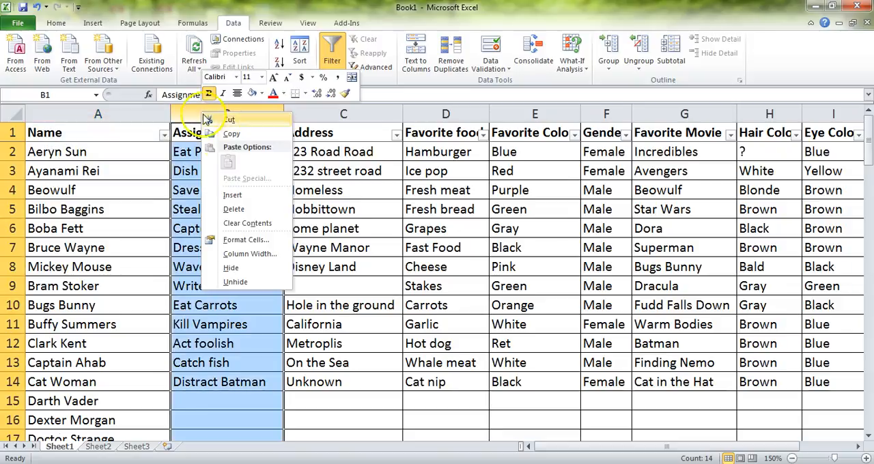
left_click(236, 196)
left_click(238, 134)
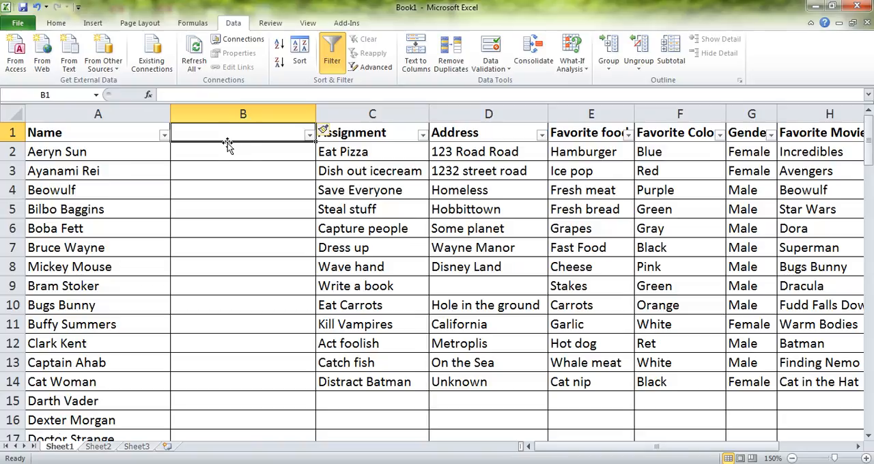
left_click(107, 156)
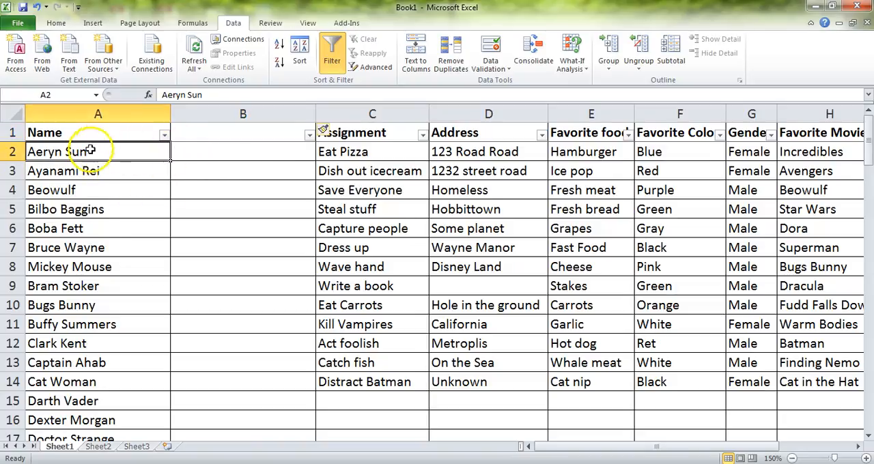
left_click(244, 151)
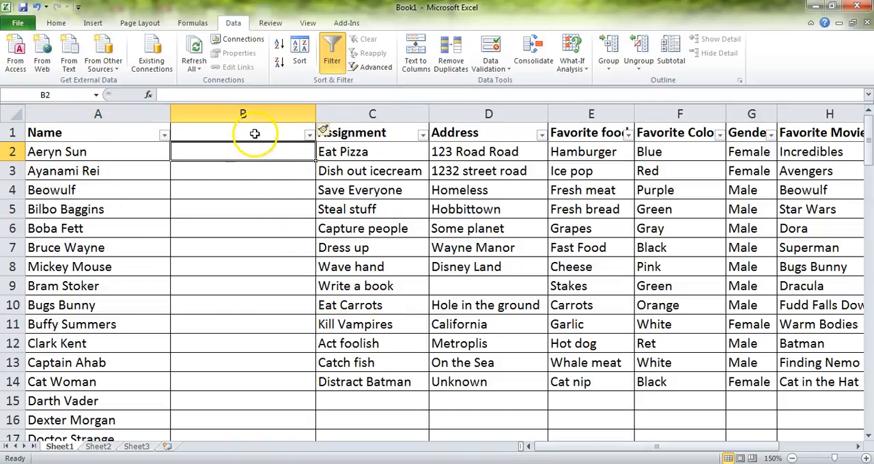
left_click(245, 114)
left_click(135, 138)
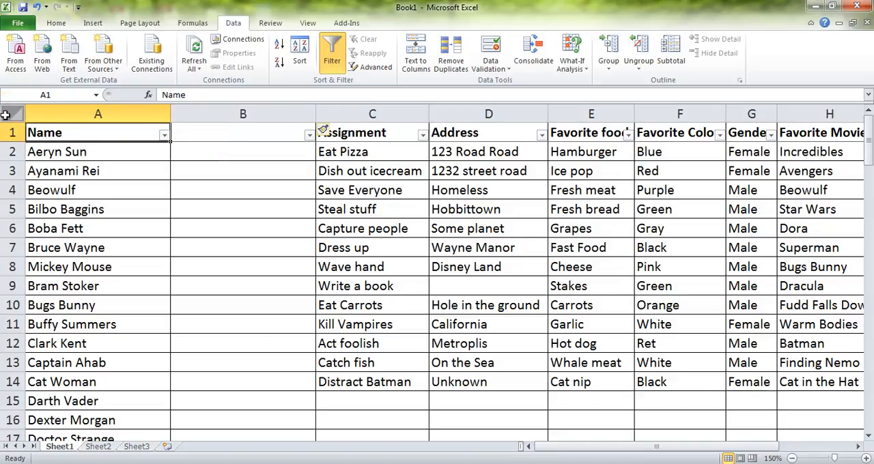
- Split the Name column with Text to Columns as delimited data, adding Space as a delimiter, and accept replacing the destination cells
left_click(72, 114)
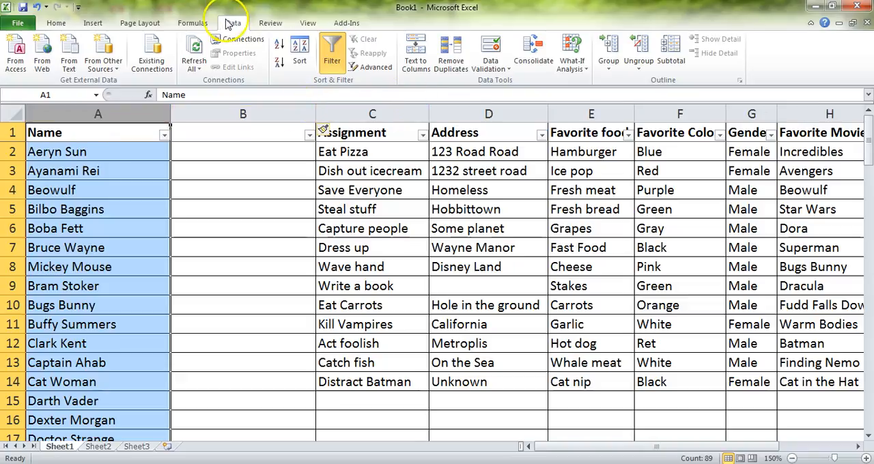
left_click(418, 49)
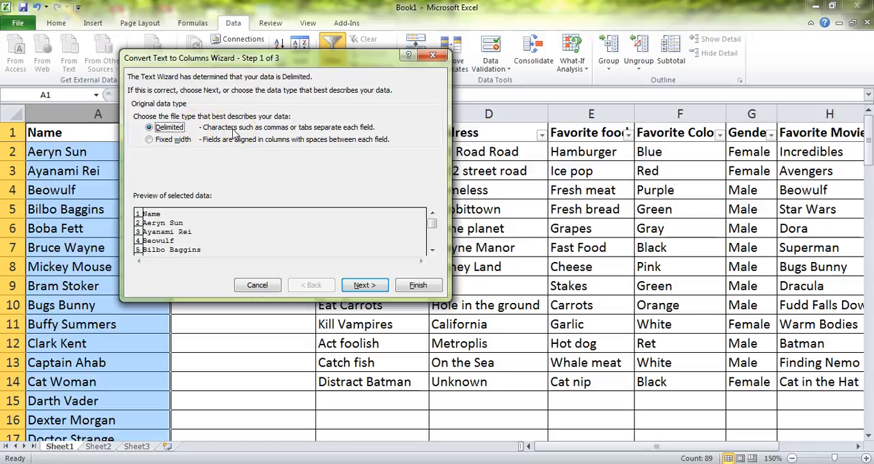
left_click(368, 286)
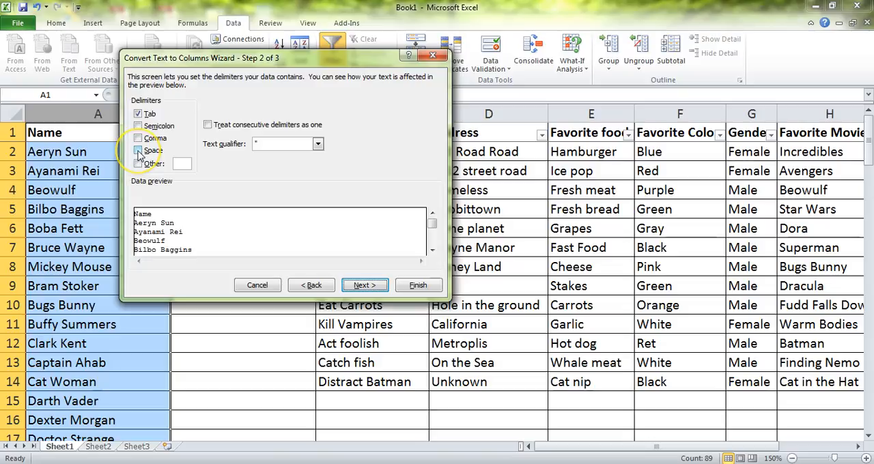
left_click(139, 151)
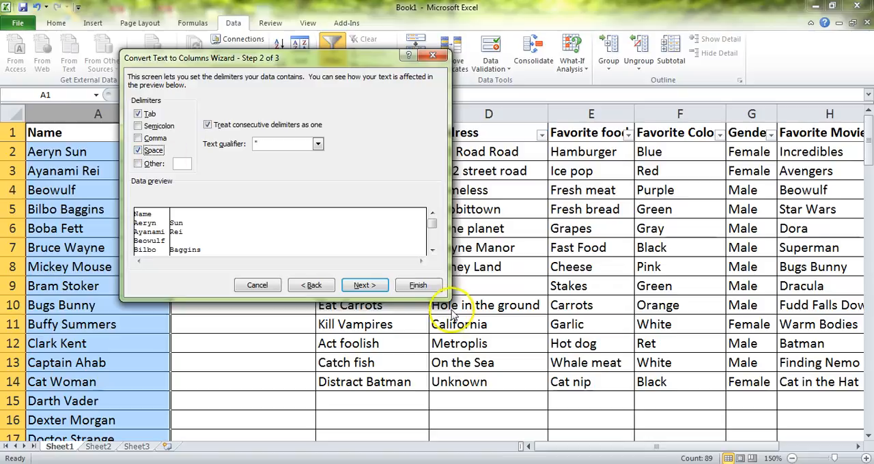
left_click(366, 286)
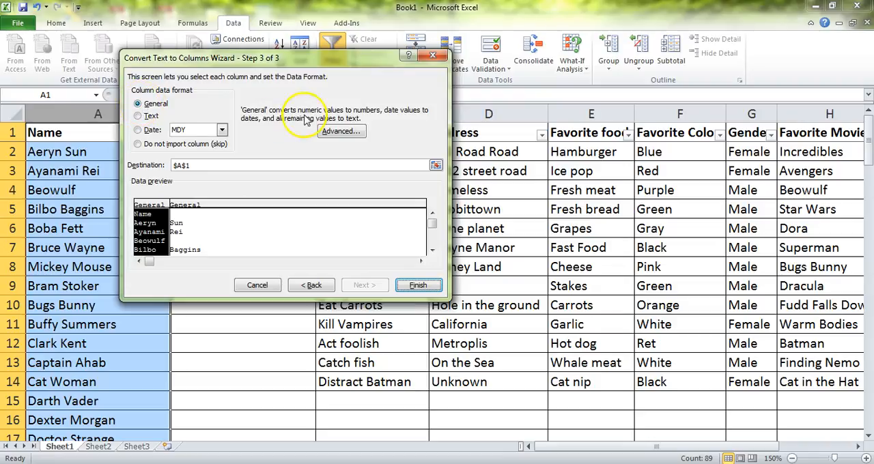
left_click(418, 286)
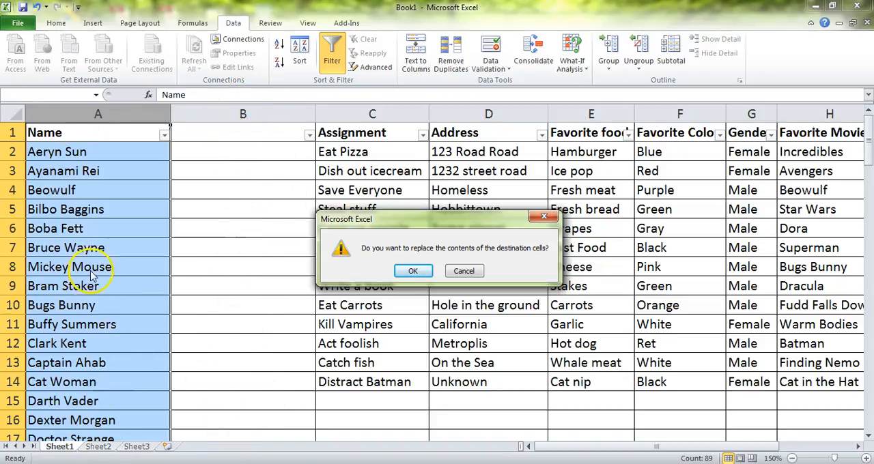
left_click(413, 270)
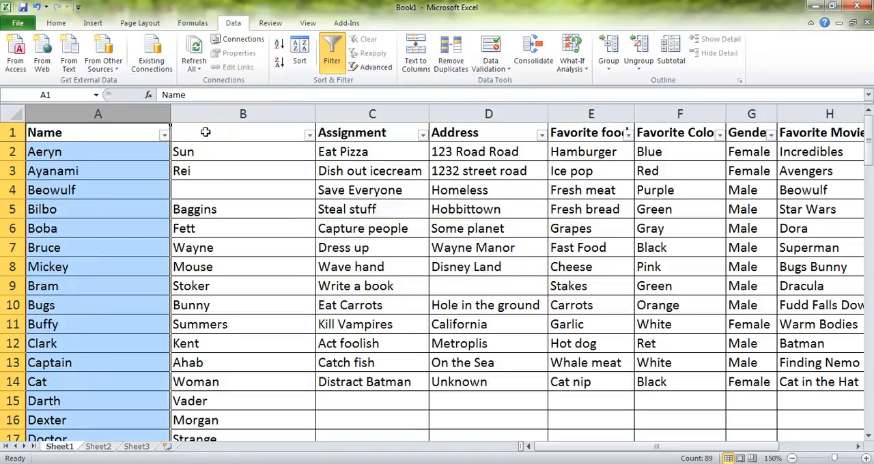
- Enter the header Last in cell B1 and change the header in cell A1 to First Name
left_click(206, 132)
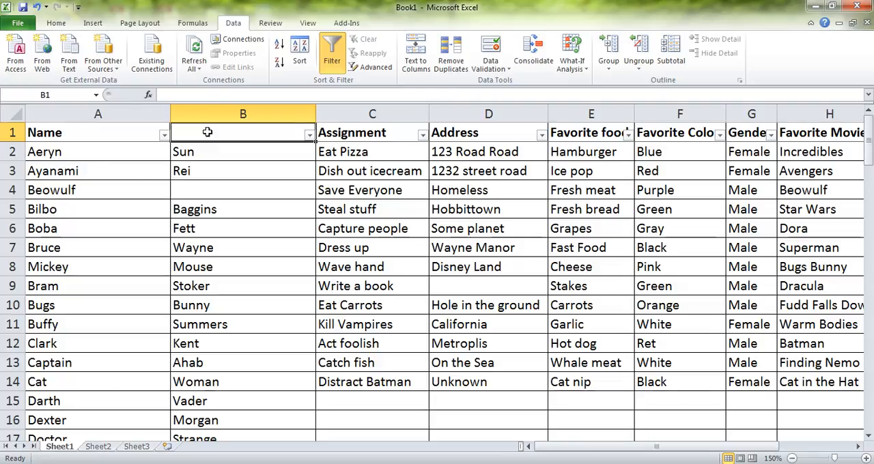
type("L")
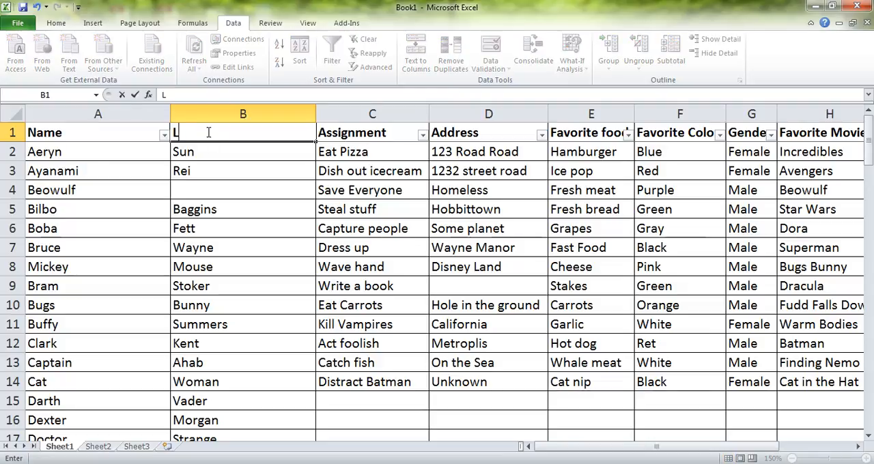
type("ast")
key("Left")
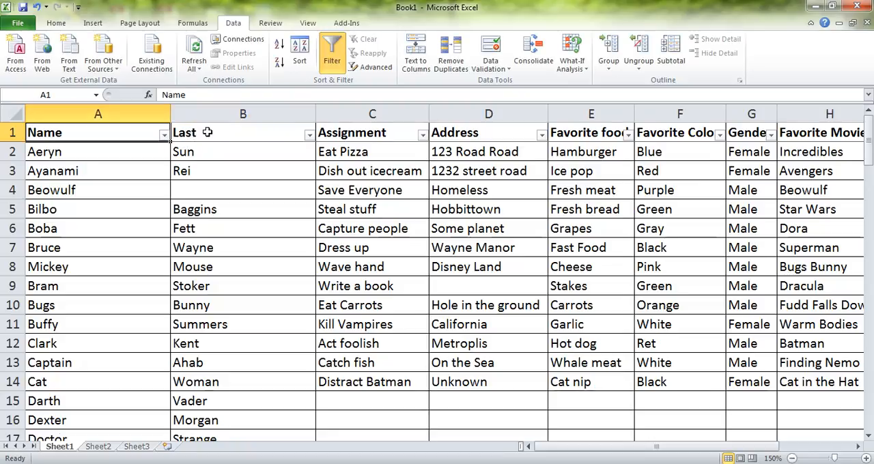
type("First Name")
- Extend the header in cell B1 to read Last Name
left_click(209, 152)
left_click(219, 131)
left_click(194, 99)
type("Name")
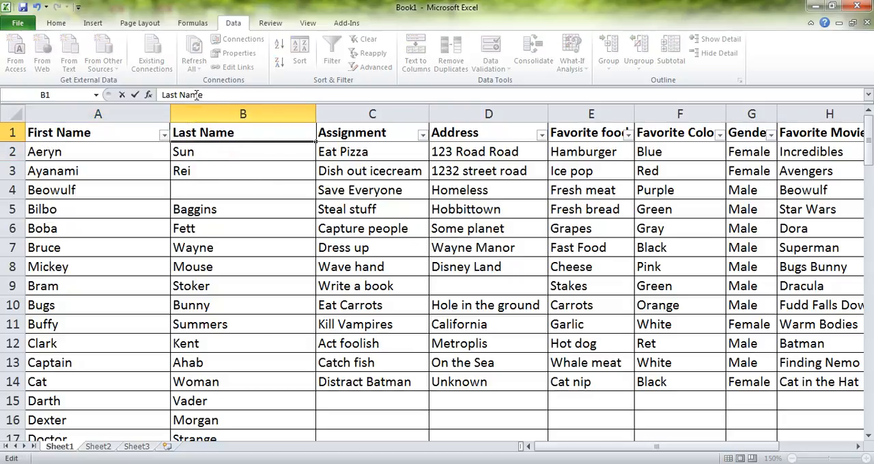
right_click(196, 95)
left_click(144, 174)
left_click(131, 135)
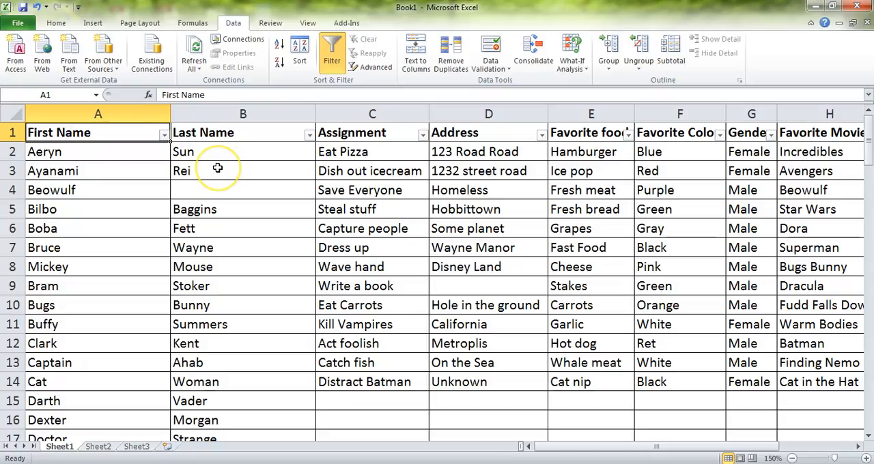
- Sort the table by the Last Name column from A to Z
left_click(310, 135)
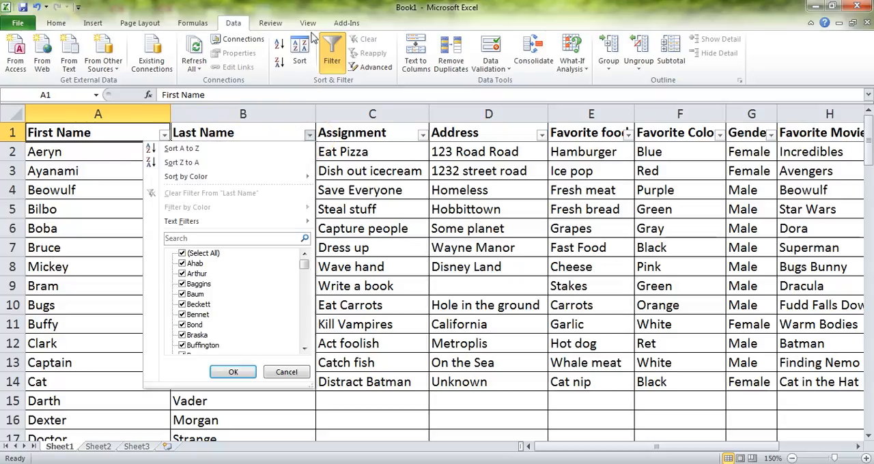
left_click(156, 148)
left_click(256, 144)
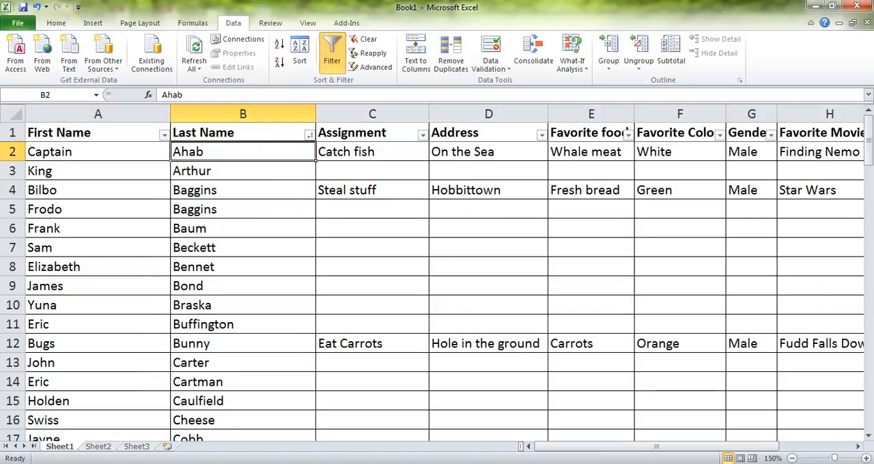
- Examine the sorted rows, comparing the first names of entries that share the same last name
key("Down")
key("Down")
key("Down")
key("Left")
key("Up")
key("Down")
key("Right")
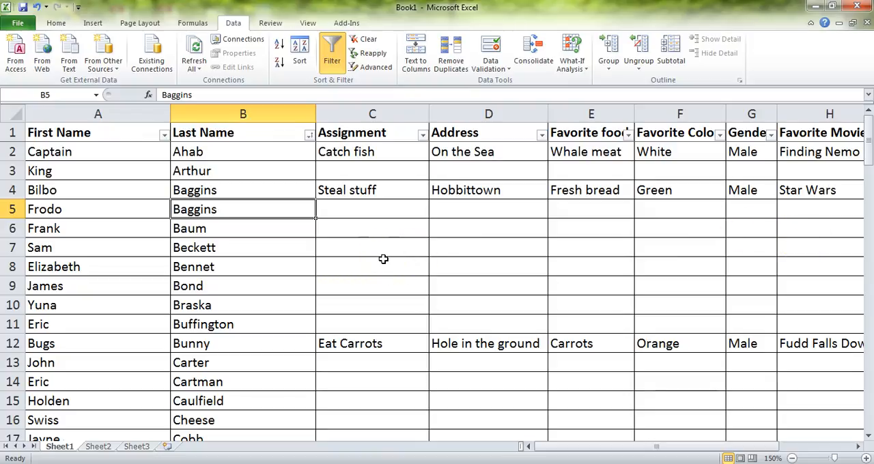
- Sort the table by the First Name column from A to Z
left_click(164, 134)
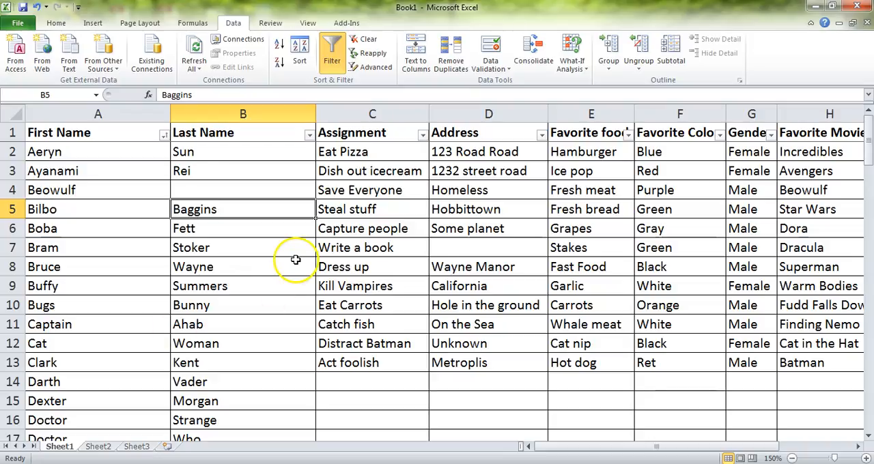
left_click(501, 309)
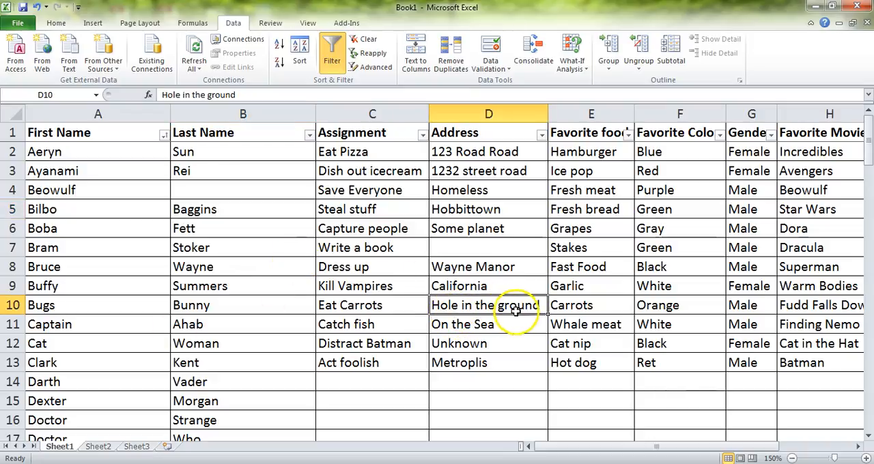